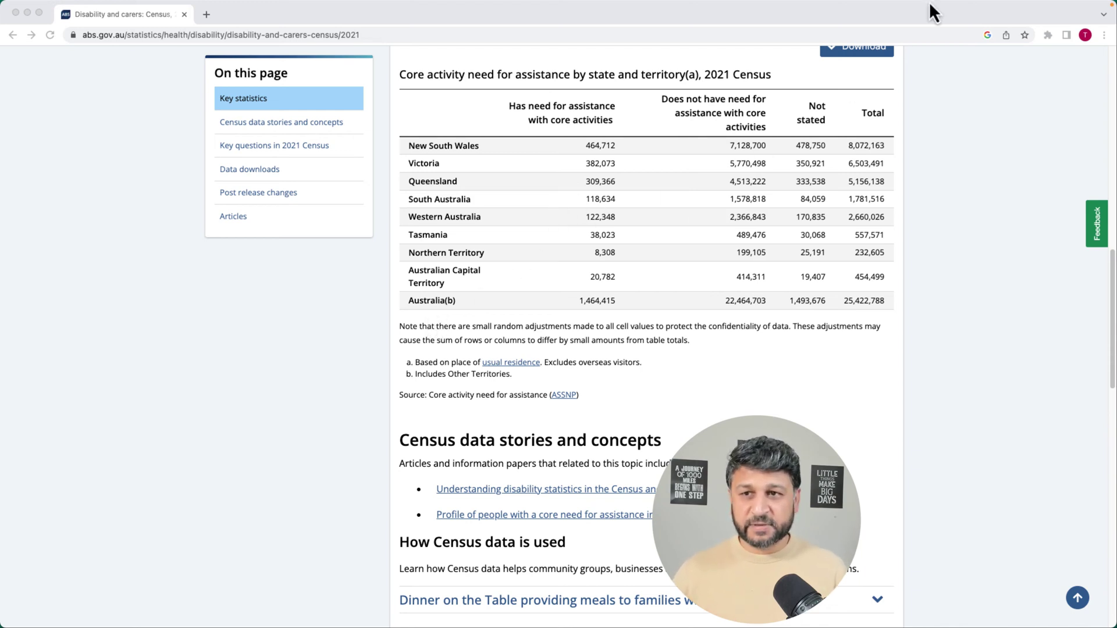
- Launch the Screenshot tool by searching 'scree' in Spotlight
click(979, 11)
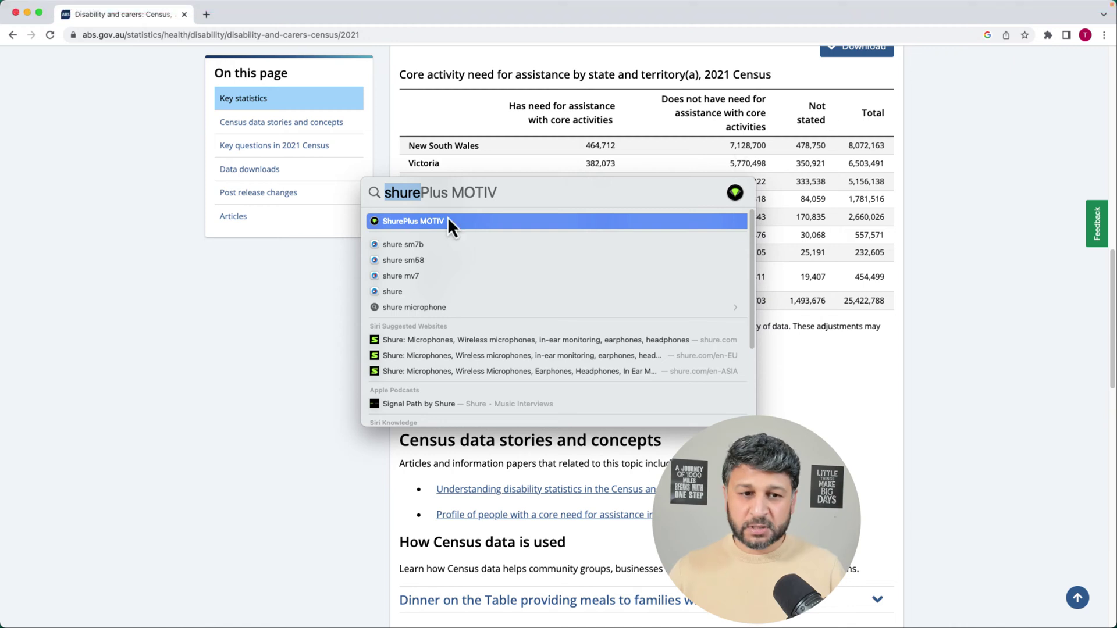
drag(517, 193, 442, 195)
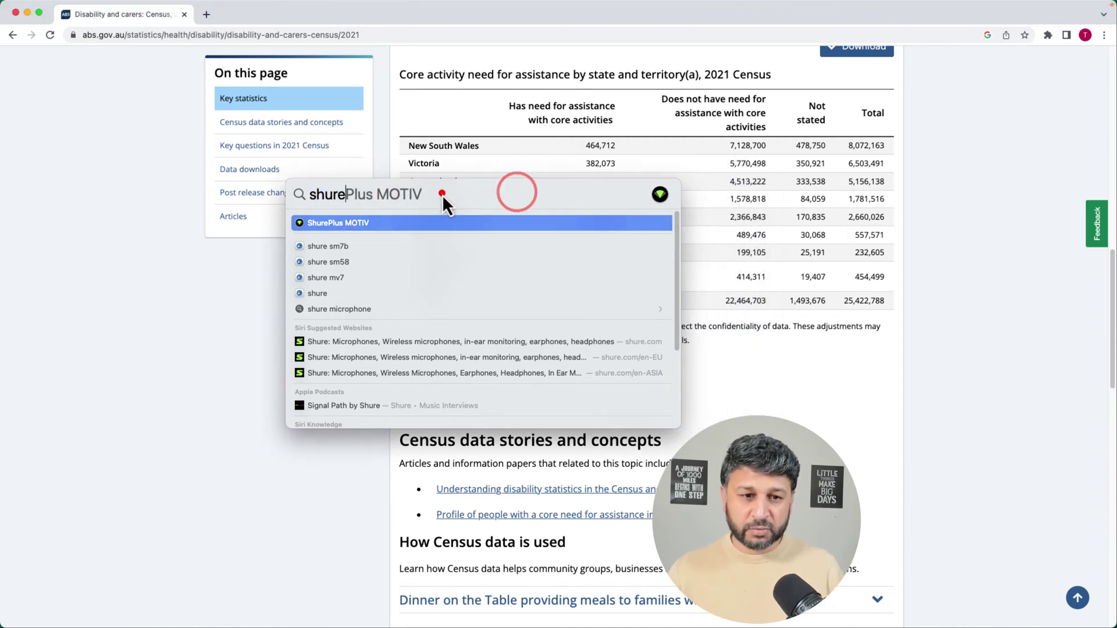
key(BackSpace)
key(BackSpace)
key(BackSpace)
key(BackSpace)
key(BackSpace)
text(scree)
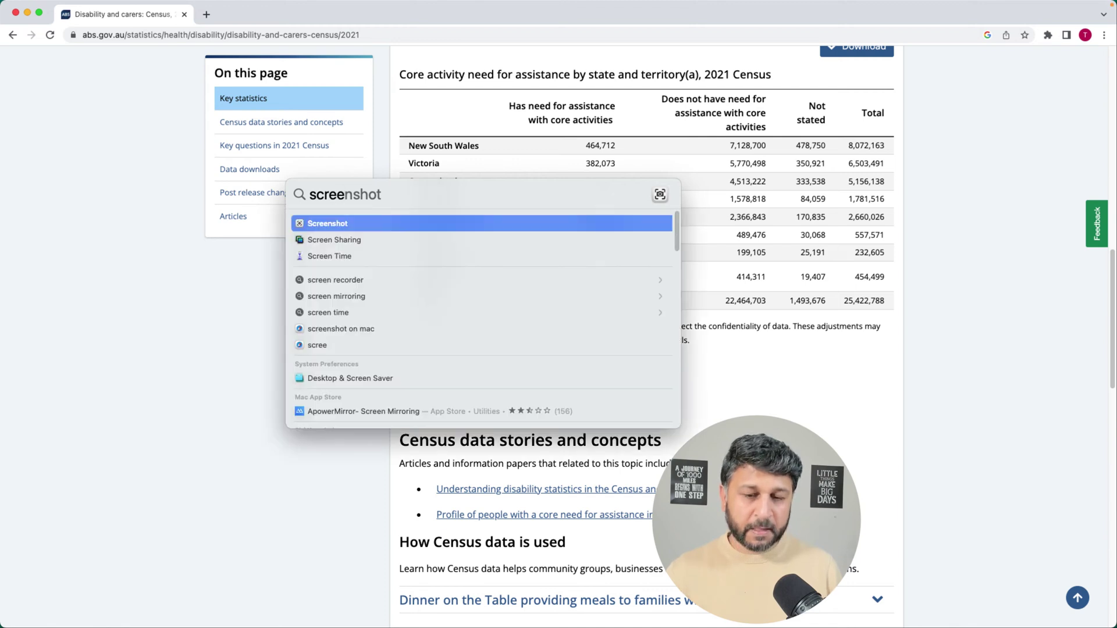
key(Return)
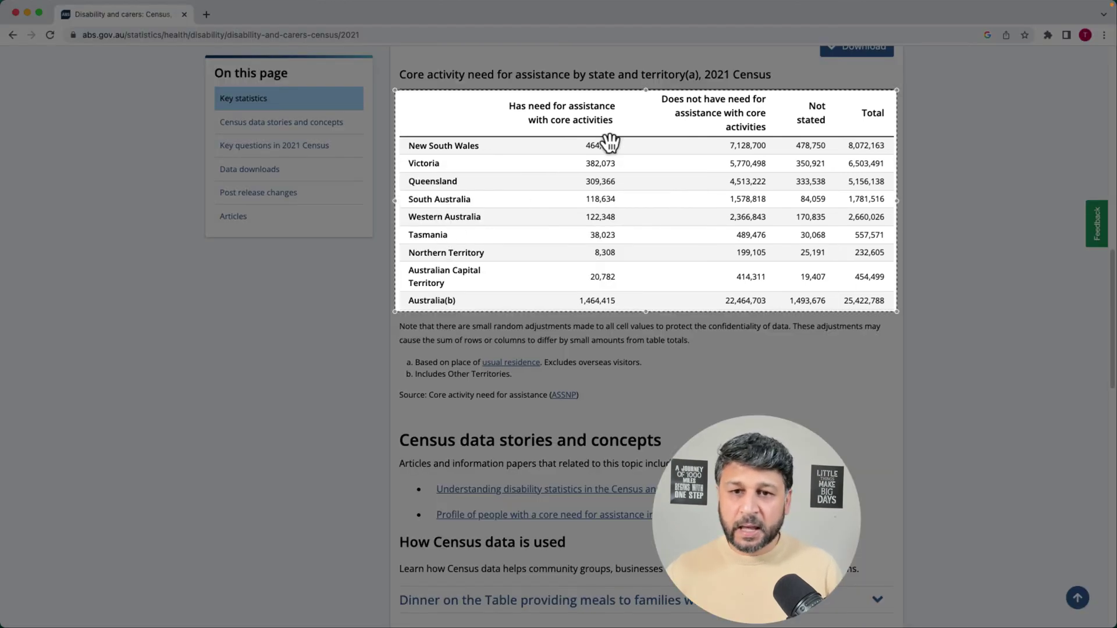
- Capture the census assistance-by-state table and return to blank workbook Book1
drag(646, 312, 646, 315)
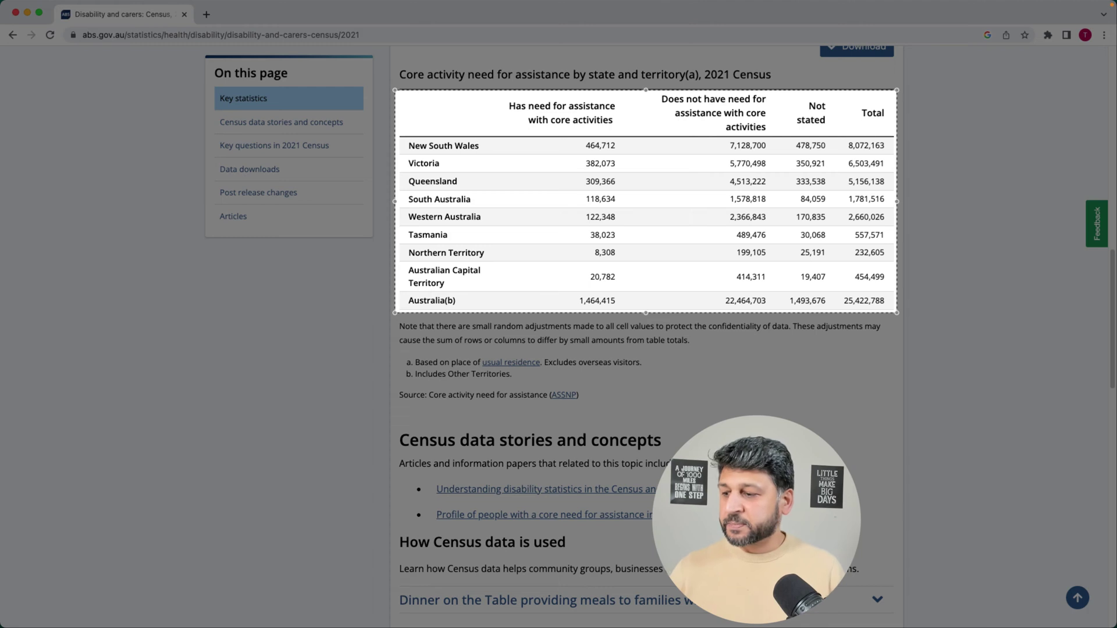
key(Return)
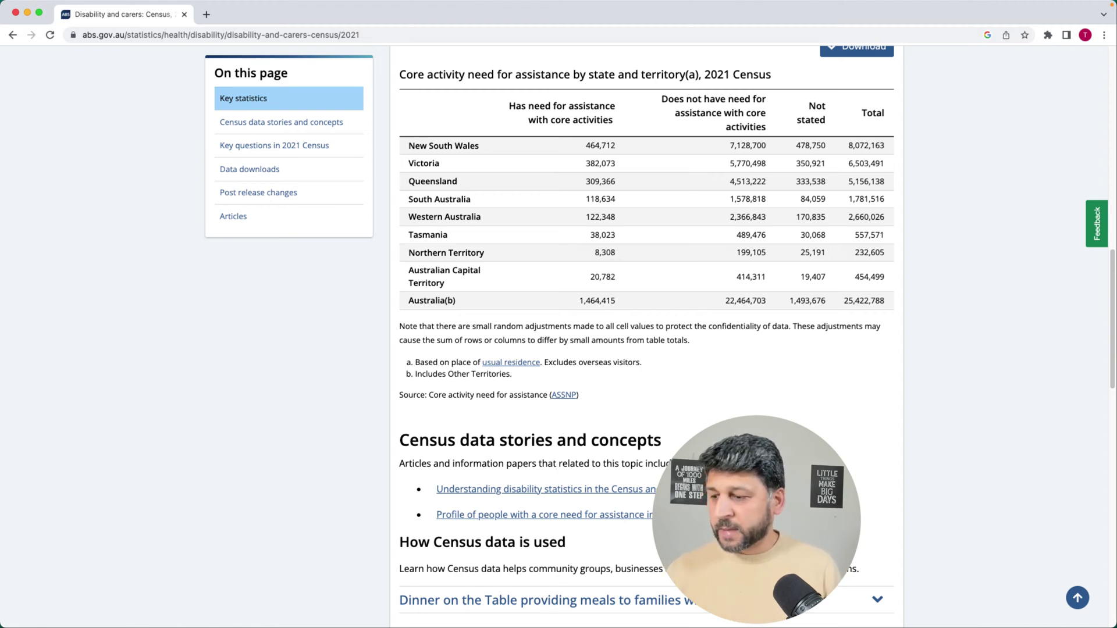
key(super+Tab)
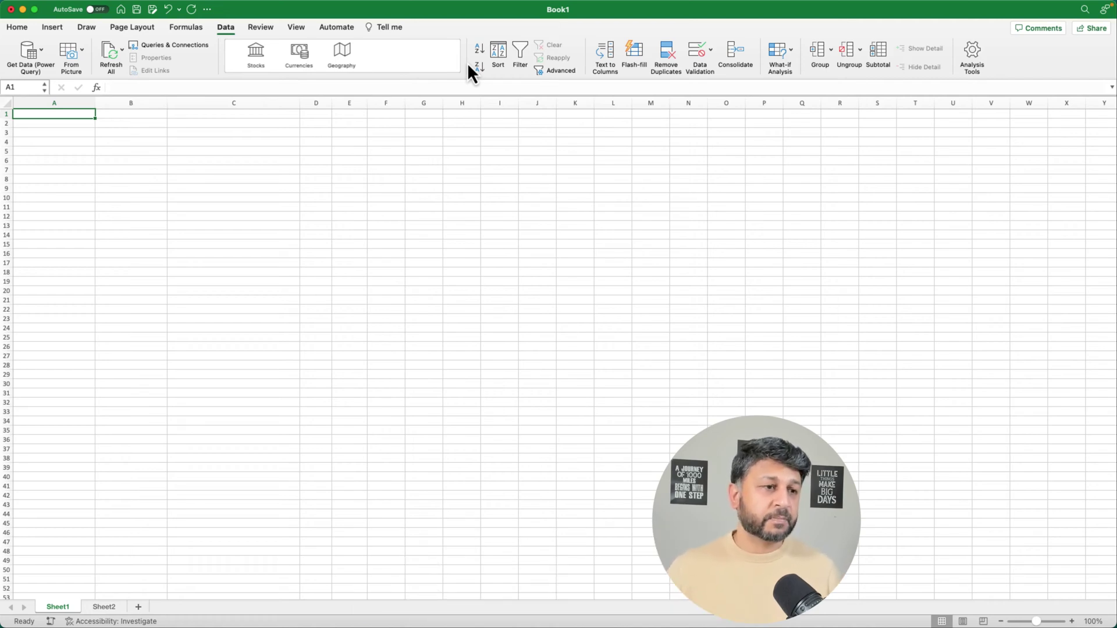
- Load 'Screen Shot 2023-05-31 at 1.41.10 pm' from the Desktop via From Picture > Picture From File
click(82, 51)
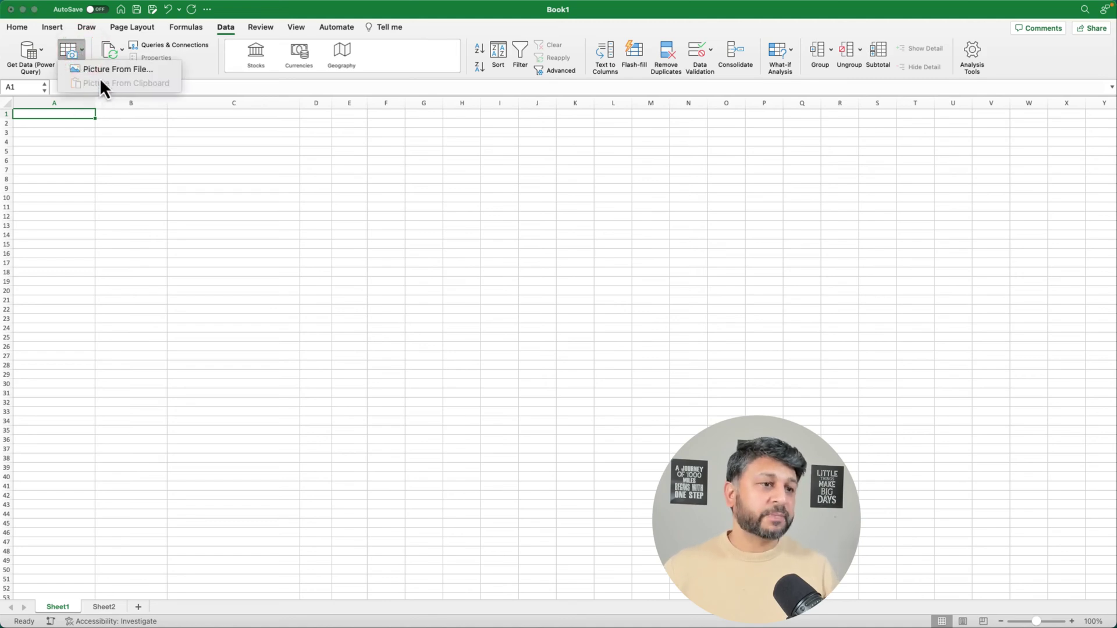
click(96, 70)
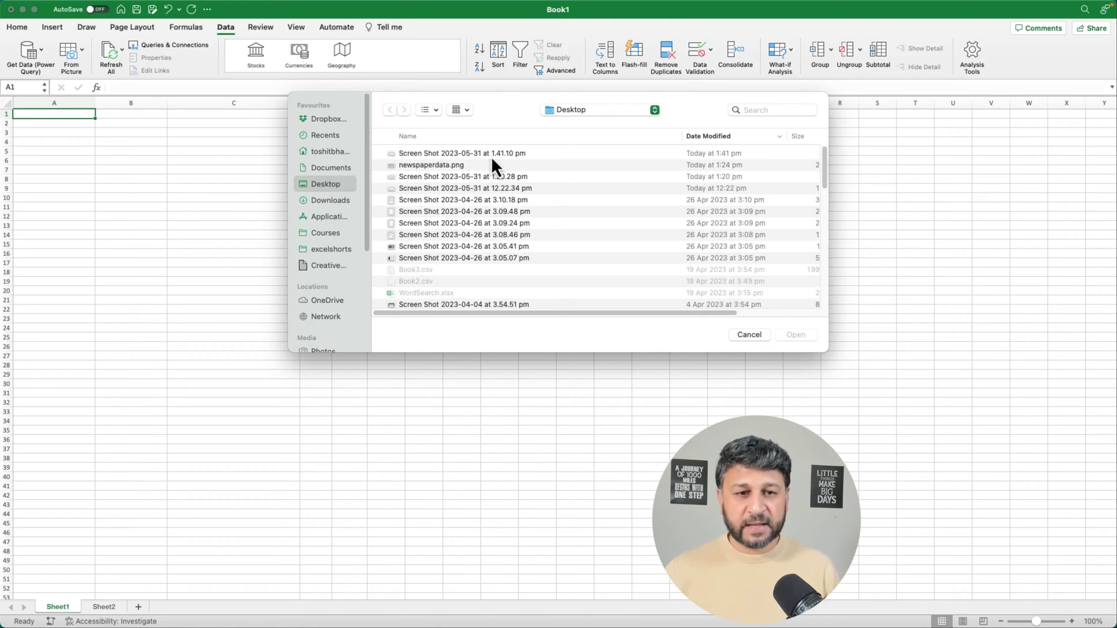
click(458, 154)
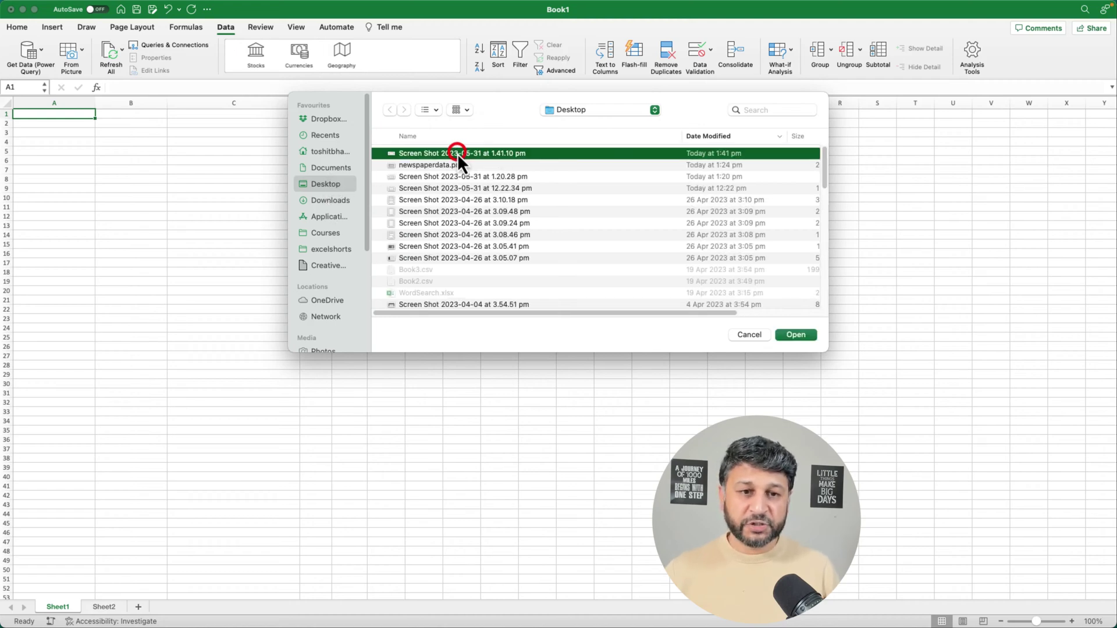
click(796, 336)
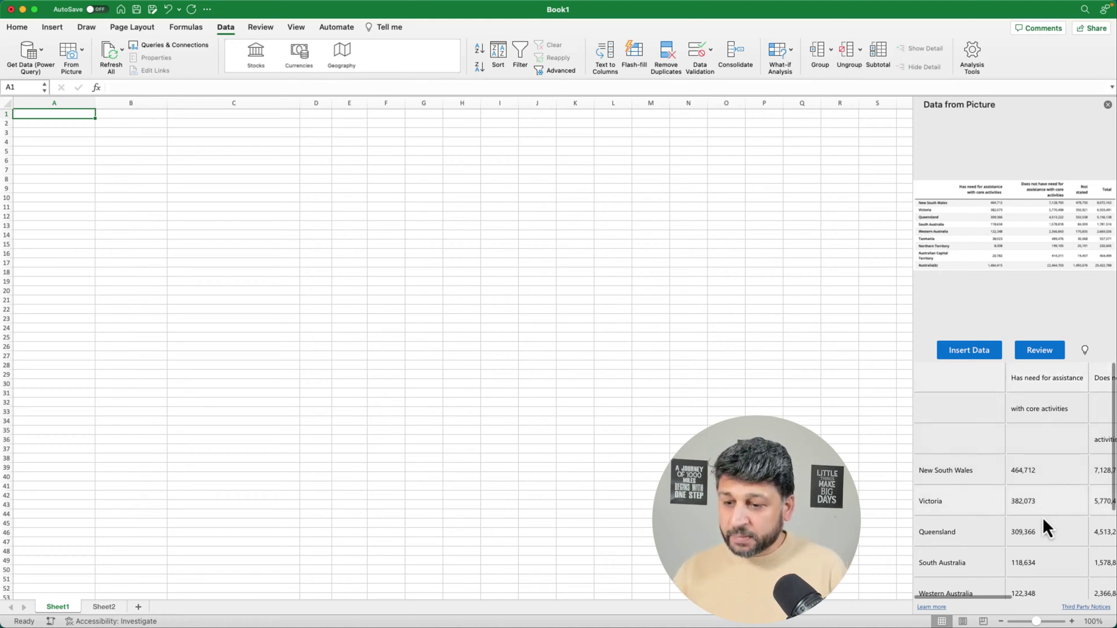
- Name the blank first header State and check the extracted 464,712 value
click(958, 385)
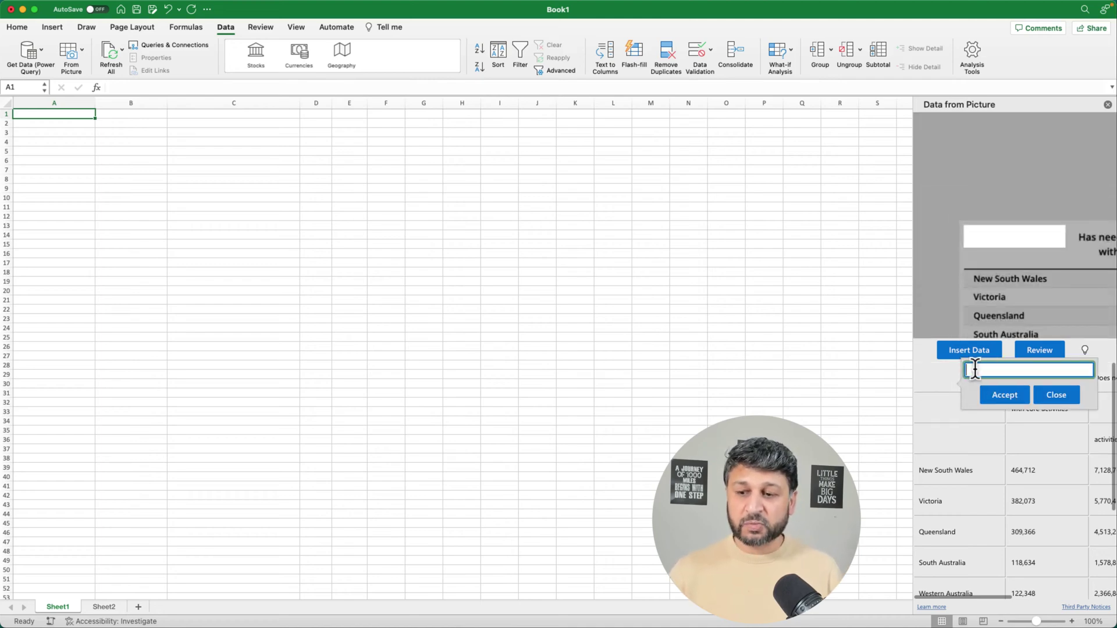
text(State)
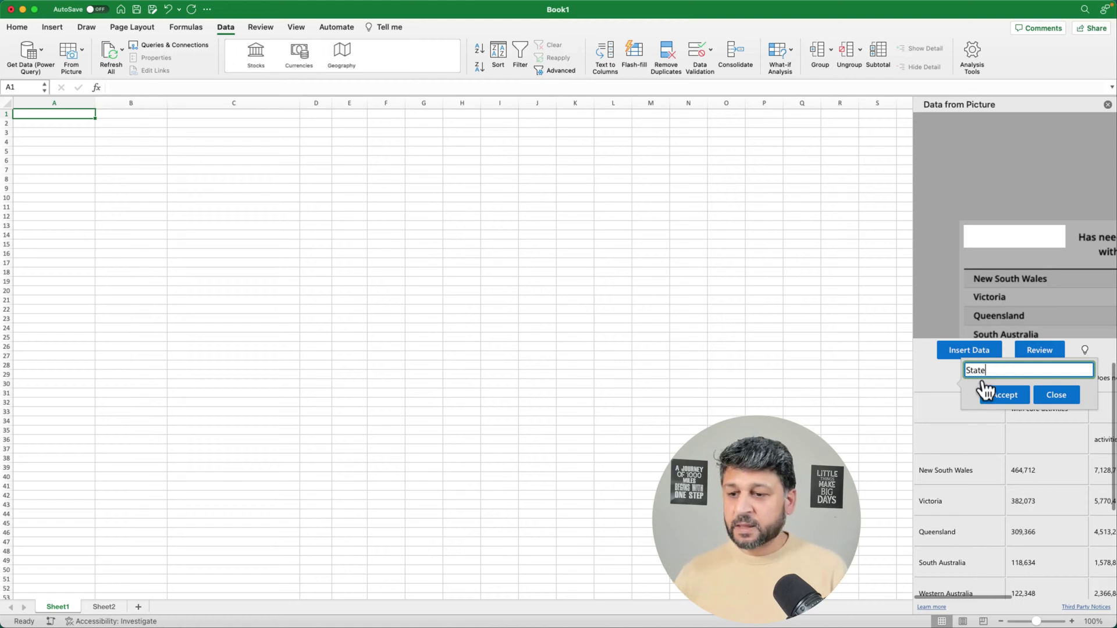
click(1002, 398)
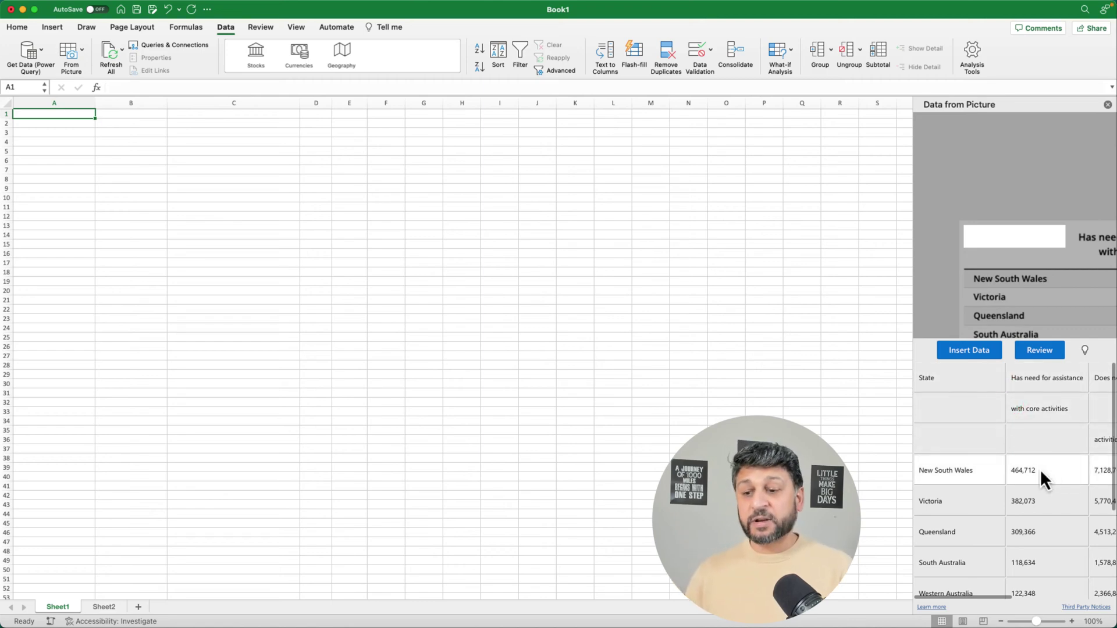
drag(993, 597, 1010, 598)
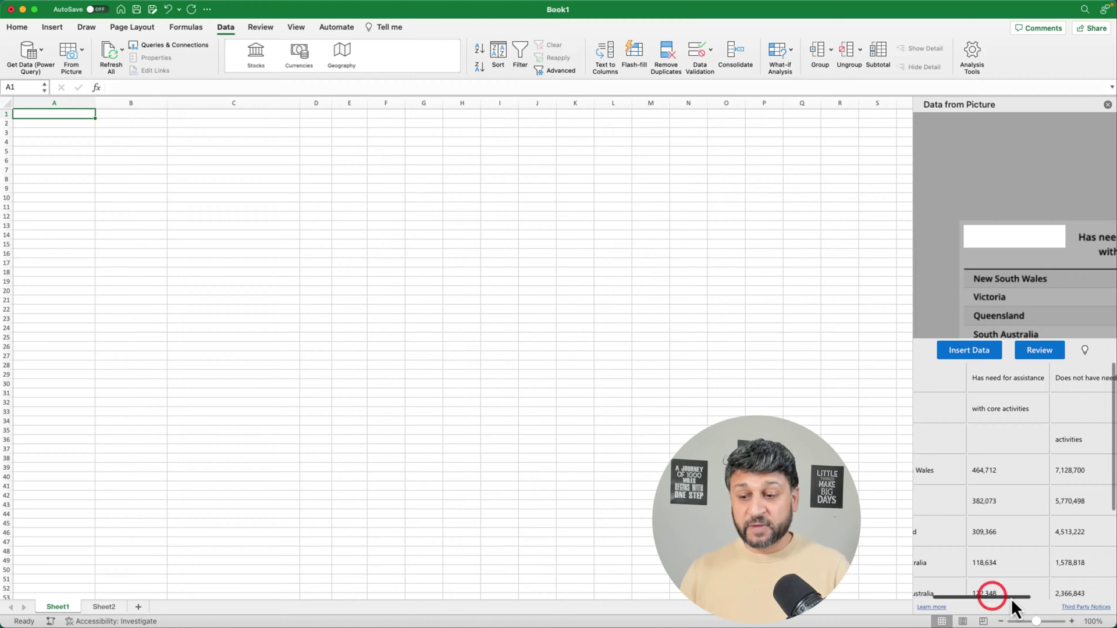
click(1004, 473)
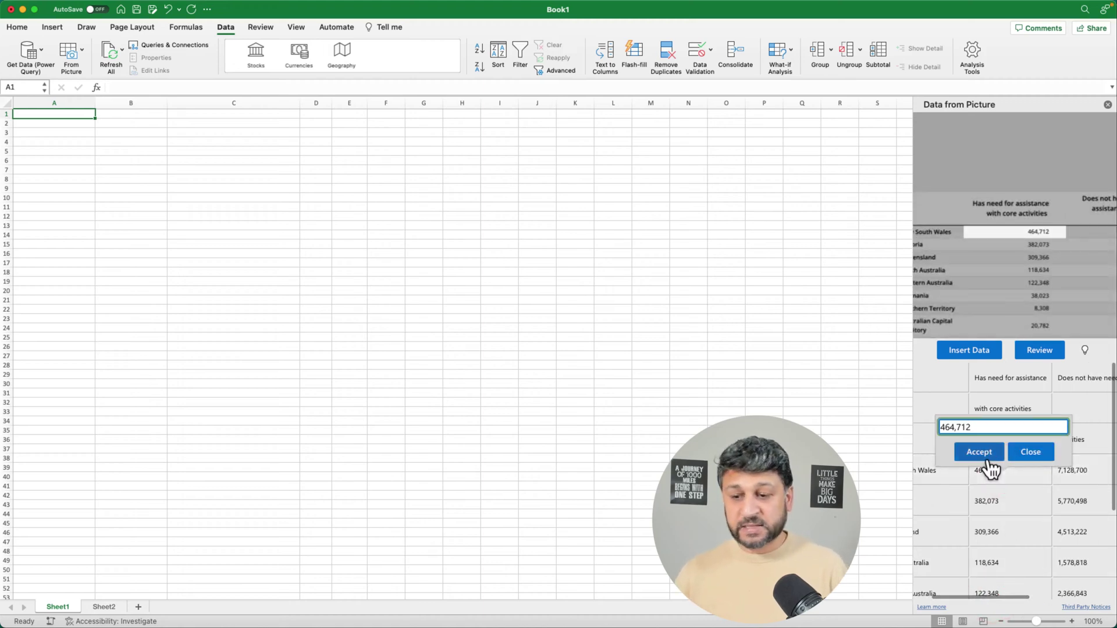
click(1035, 454)
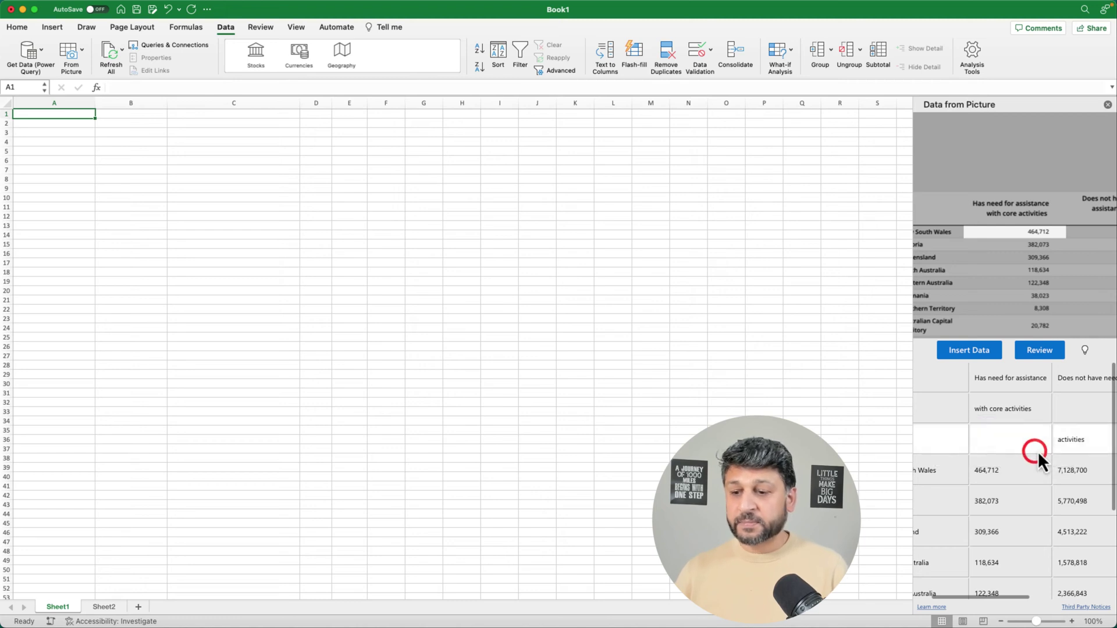
- Review the flagged Australia(b) entry and insert the table into Sheet1 at A1:E12 anyway
click(968, 350)
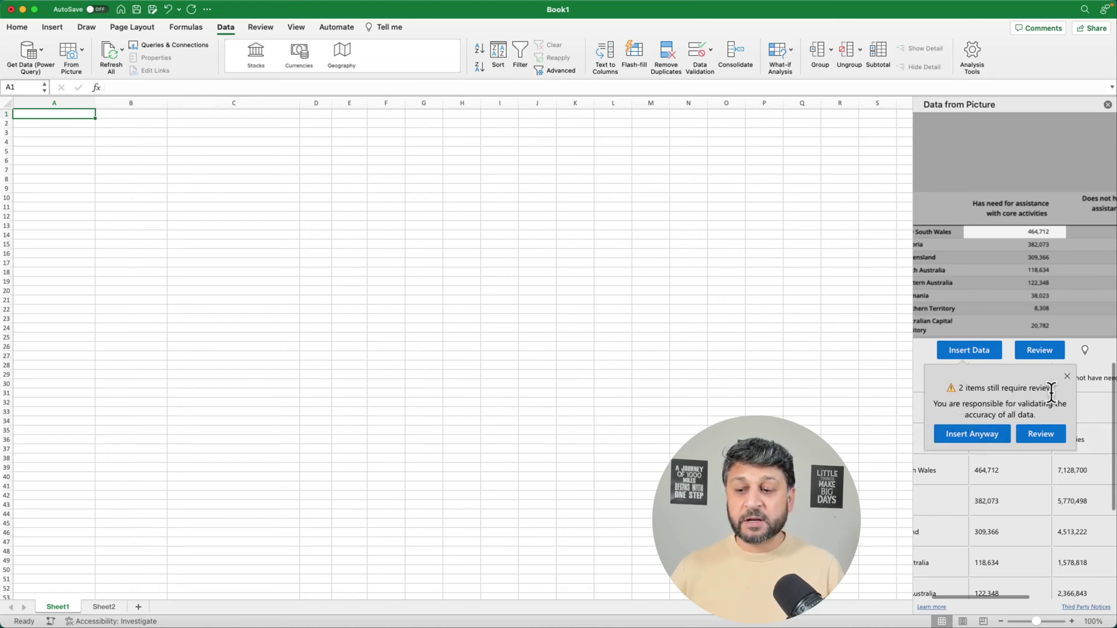
click(1041, 433)
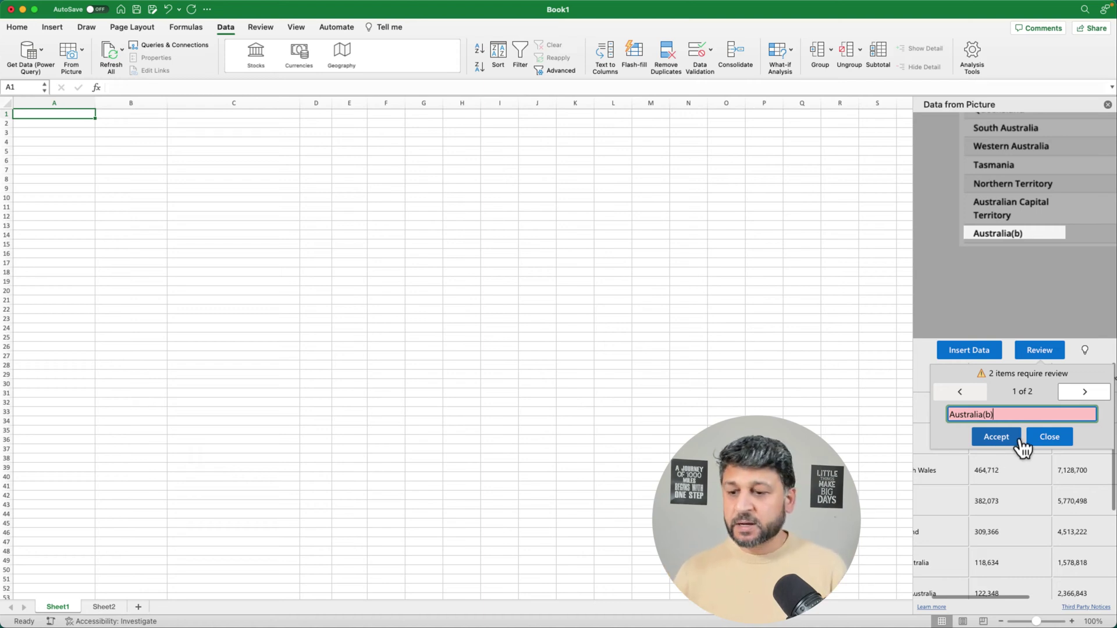
click(1048, 438)
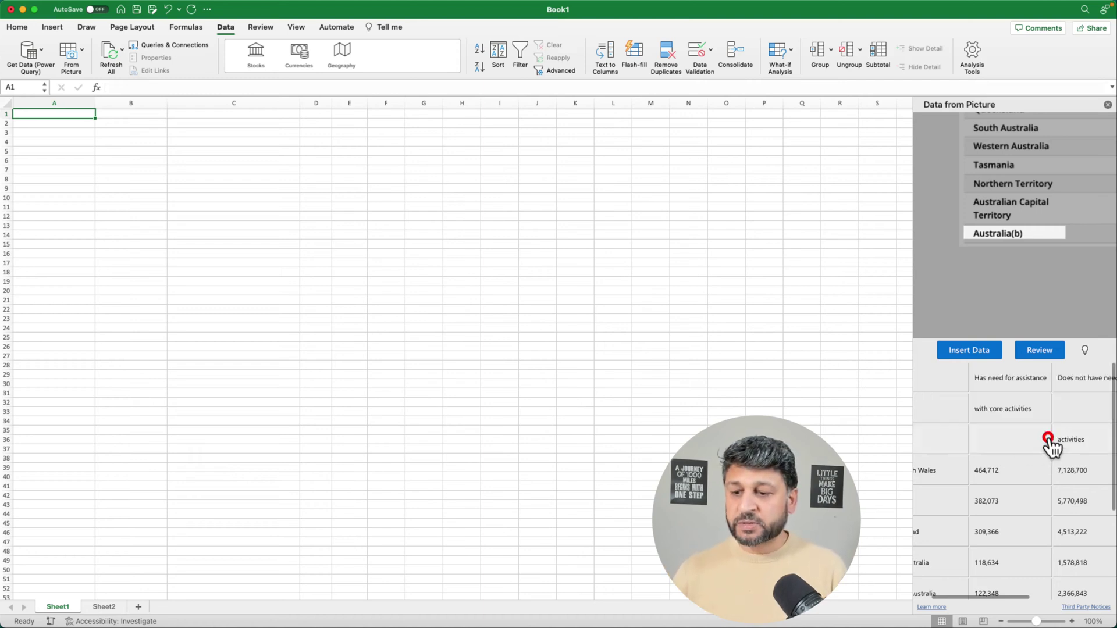
click(968, 350)
click(969, 436)
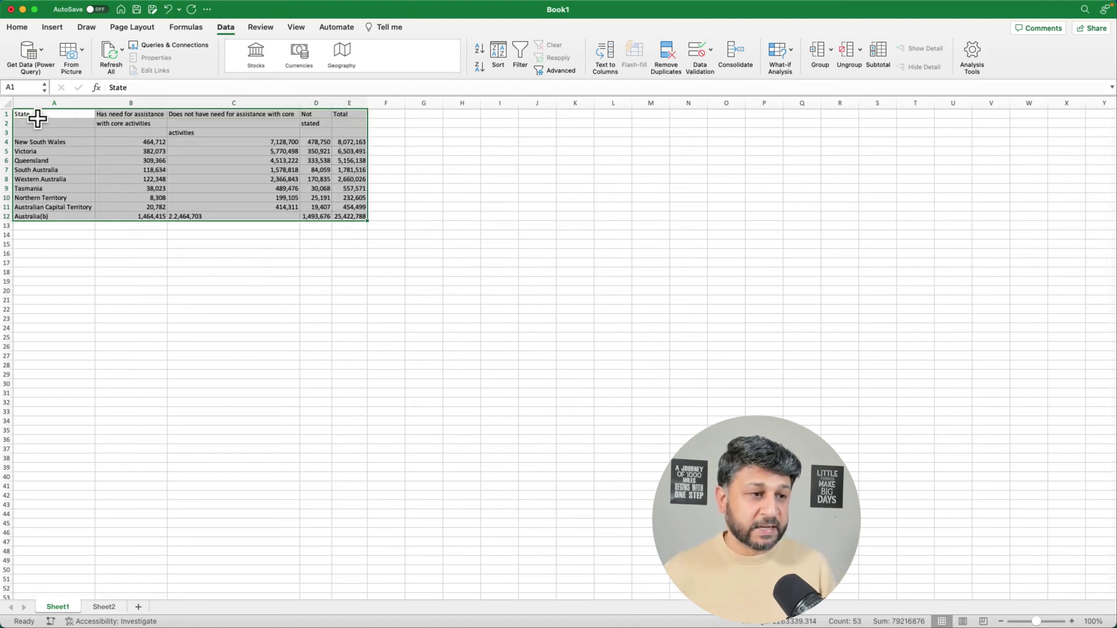
- Close newspaperdata.png, place the census screenshot beside the imported table, then return to Sheet1
click(233, 227)
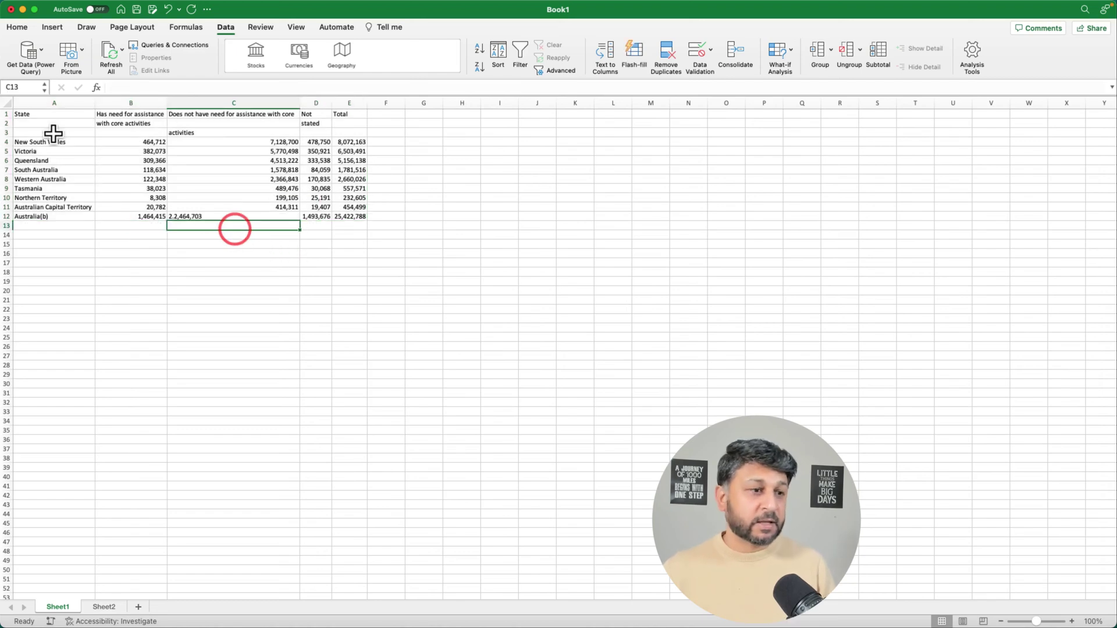
click(29, 114)
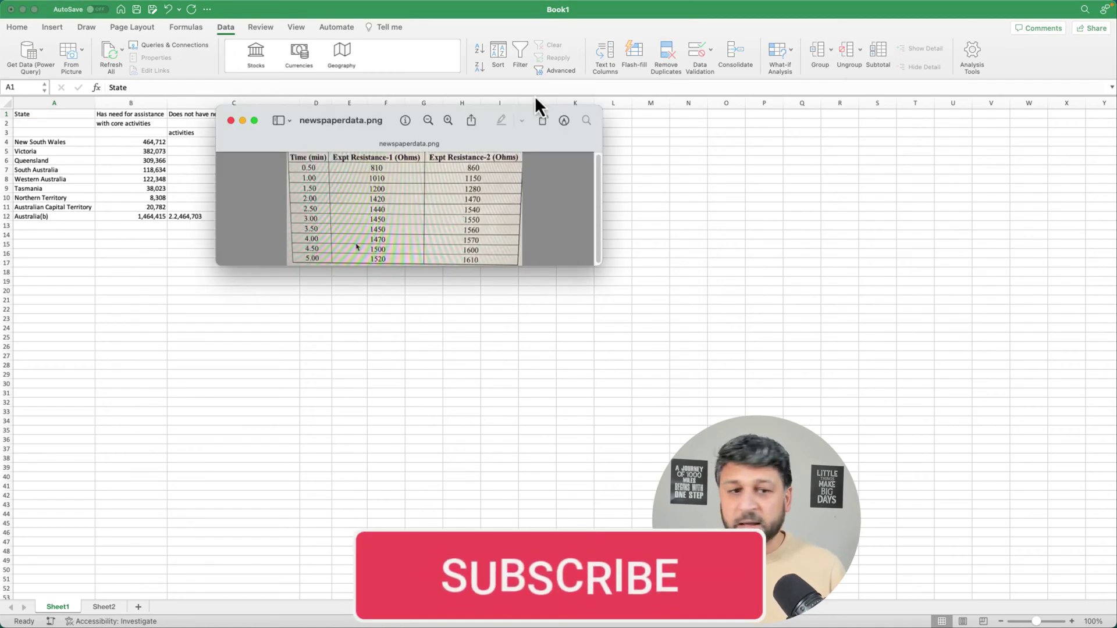
click(243, 121)
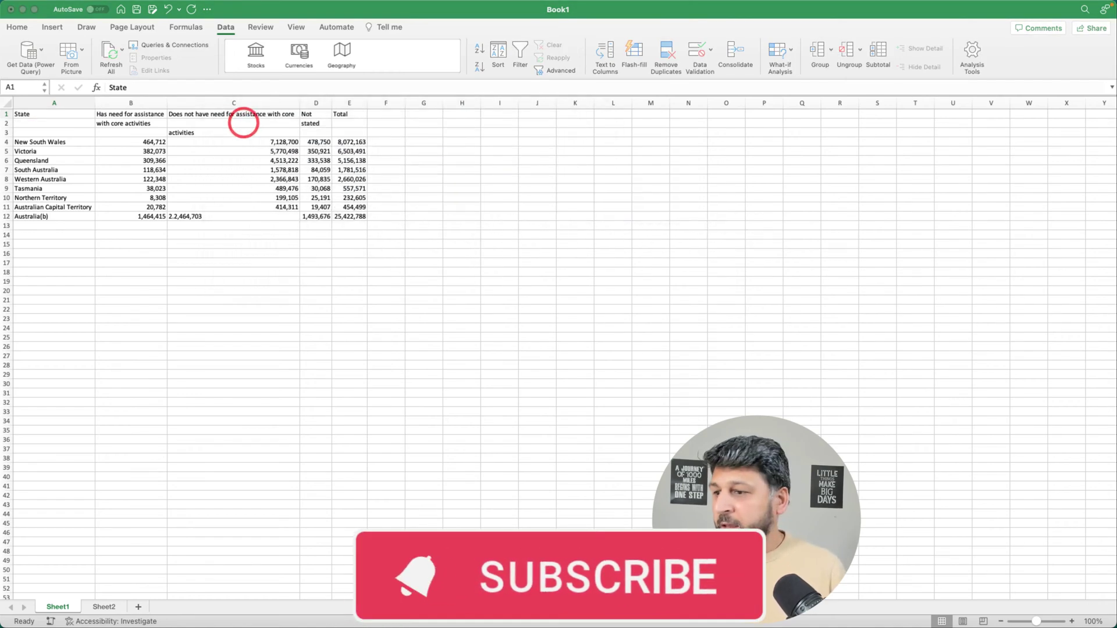
drag(602, 102, 568, 128)
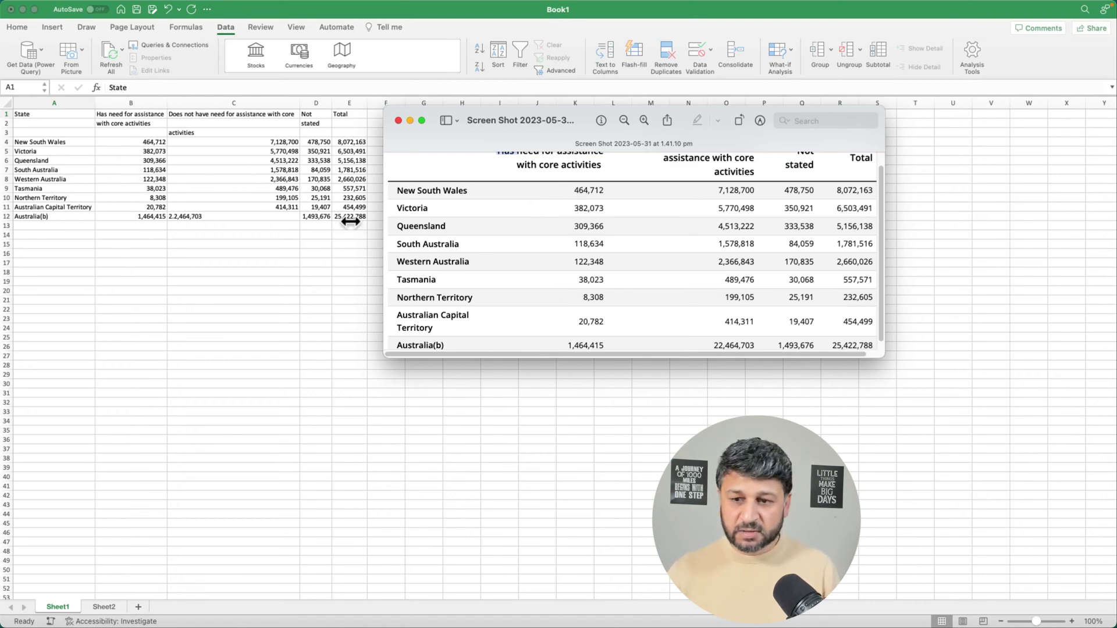
scroll(876, 335, down, 1)
click(876, 329)
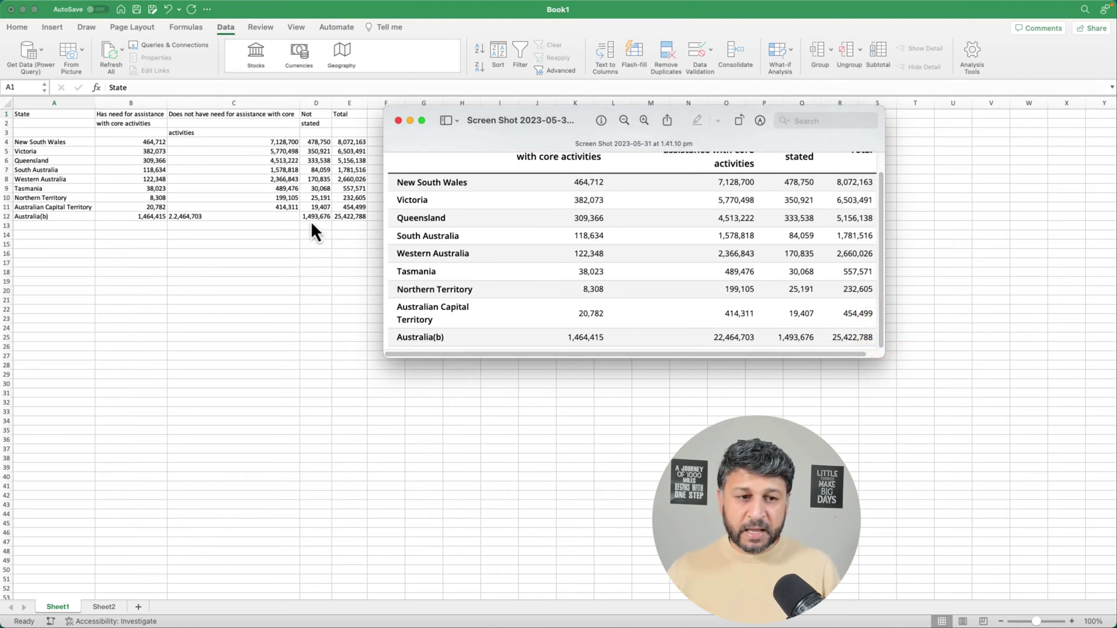
click(315, 152)
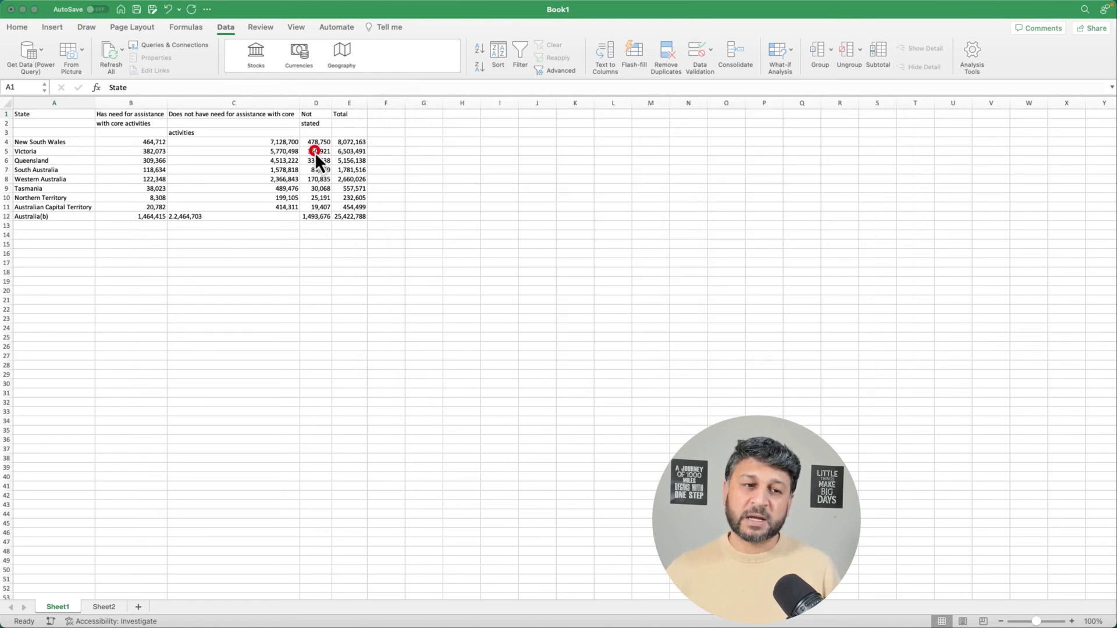
click(315, 151)
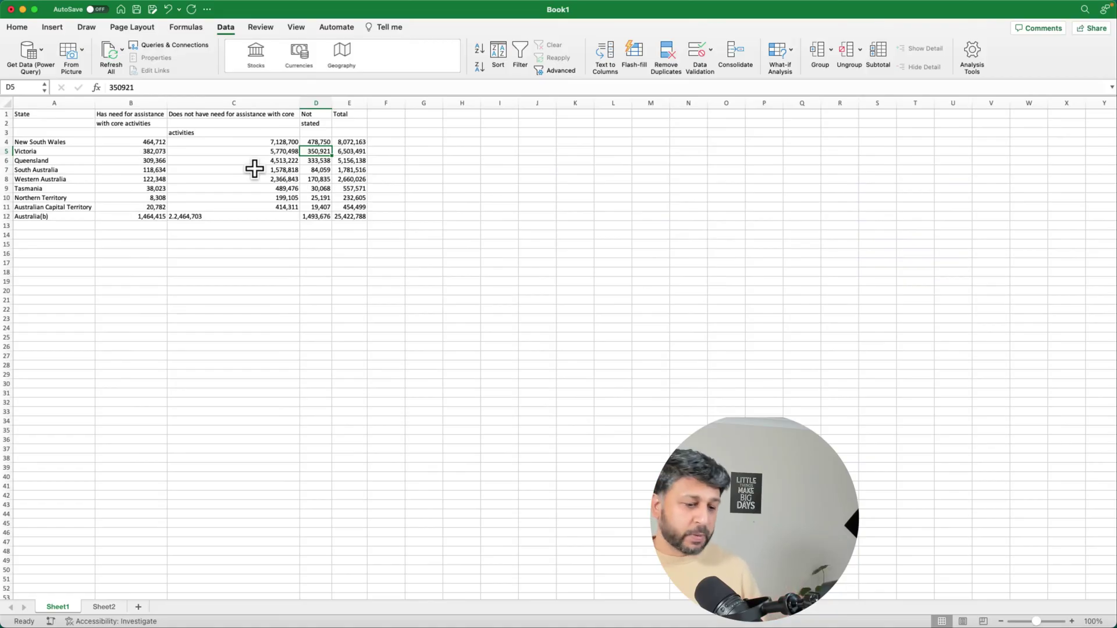
- Select cell A12 on Sheet2 as the destination for the next table
click(104, 607)
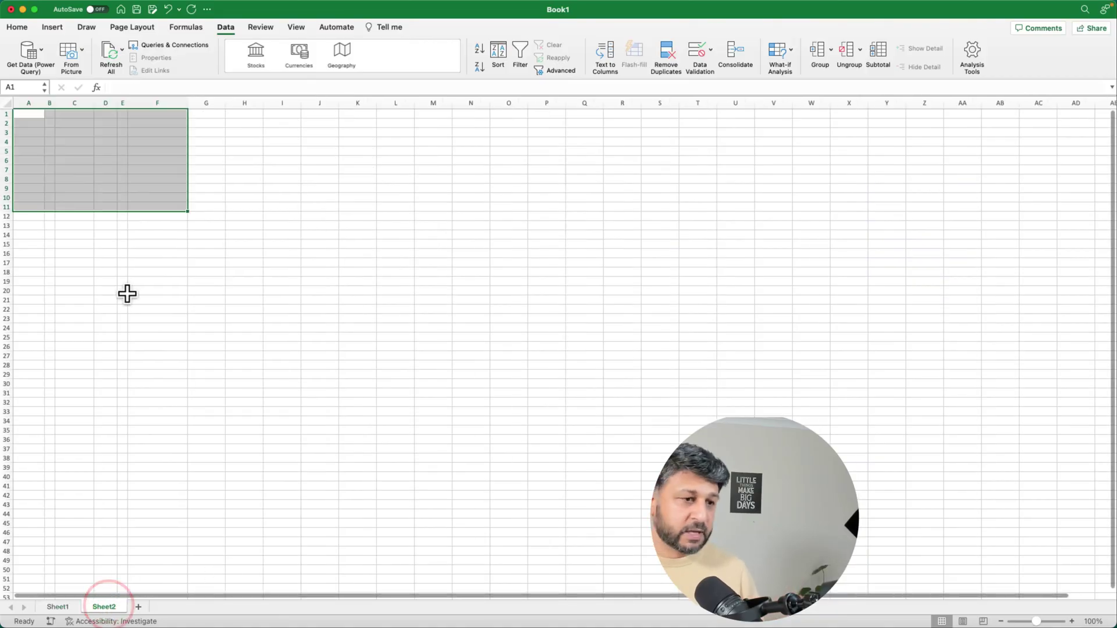
click(30, 217)
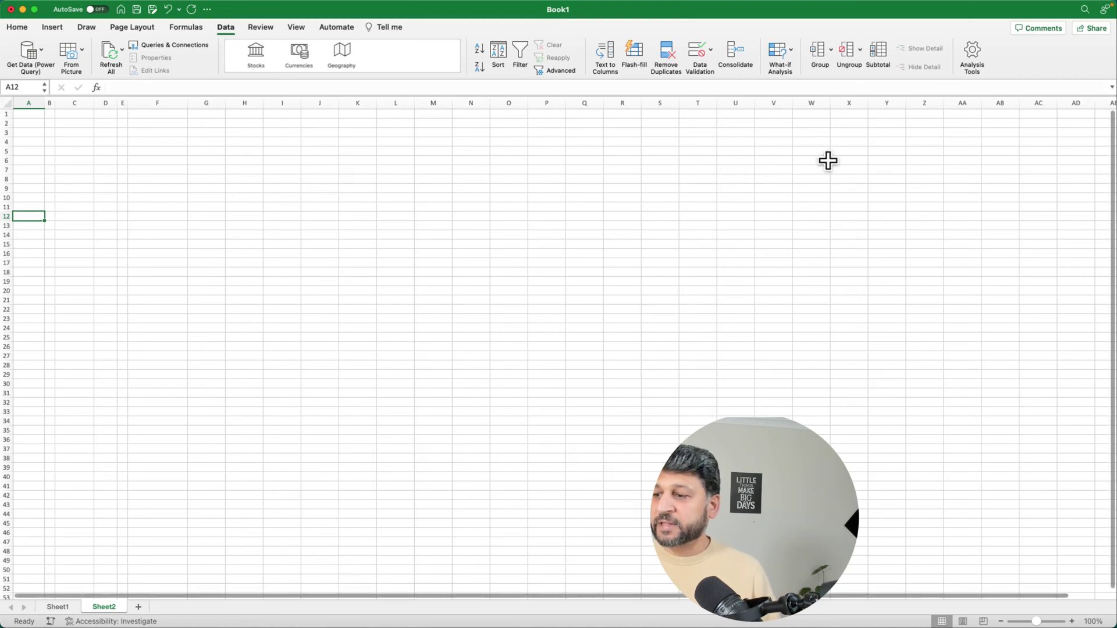
key(super+Tab)
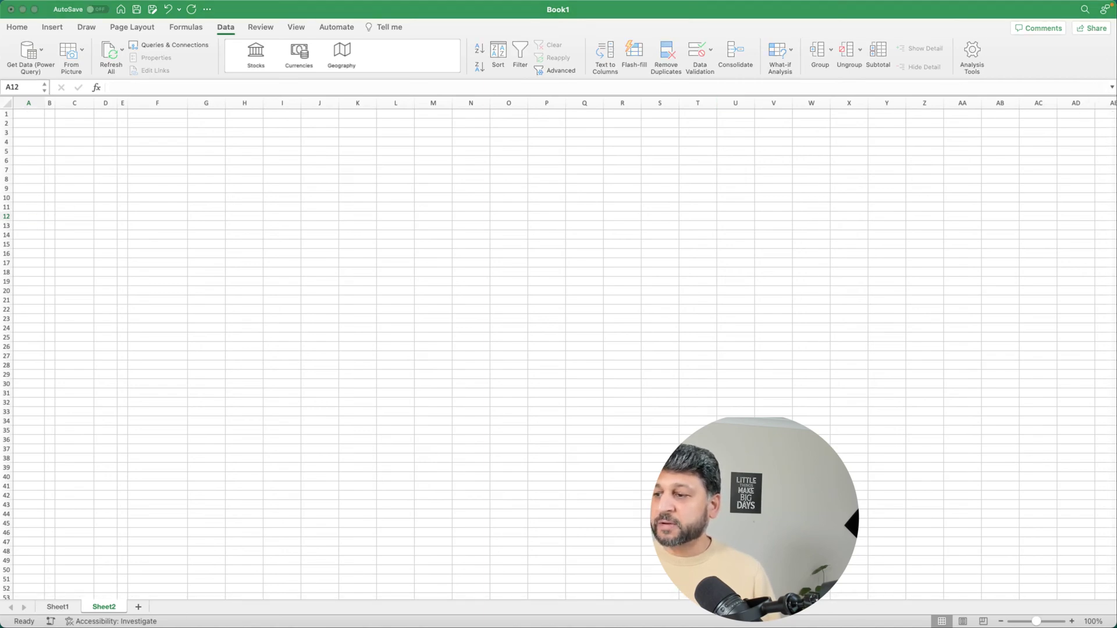
- Minimize the census screenshot, close newspaperdata.png, and show the From Picture choices
click(695, 141)
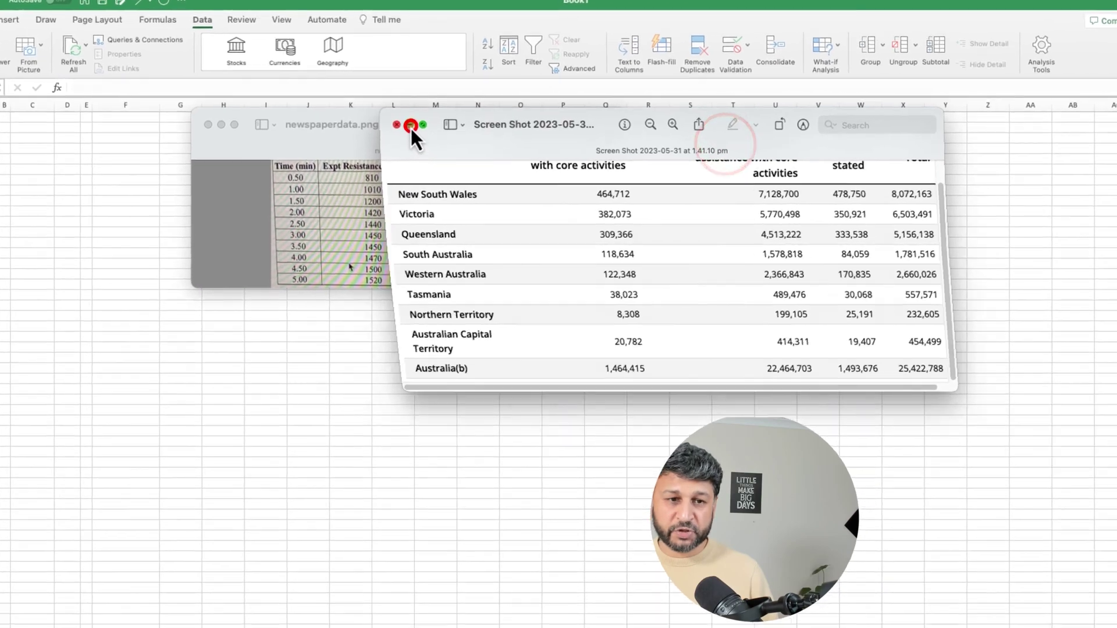
click(410, 125)
click(335, 142)
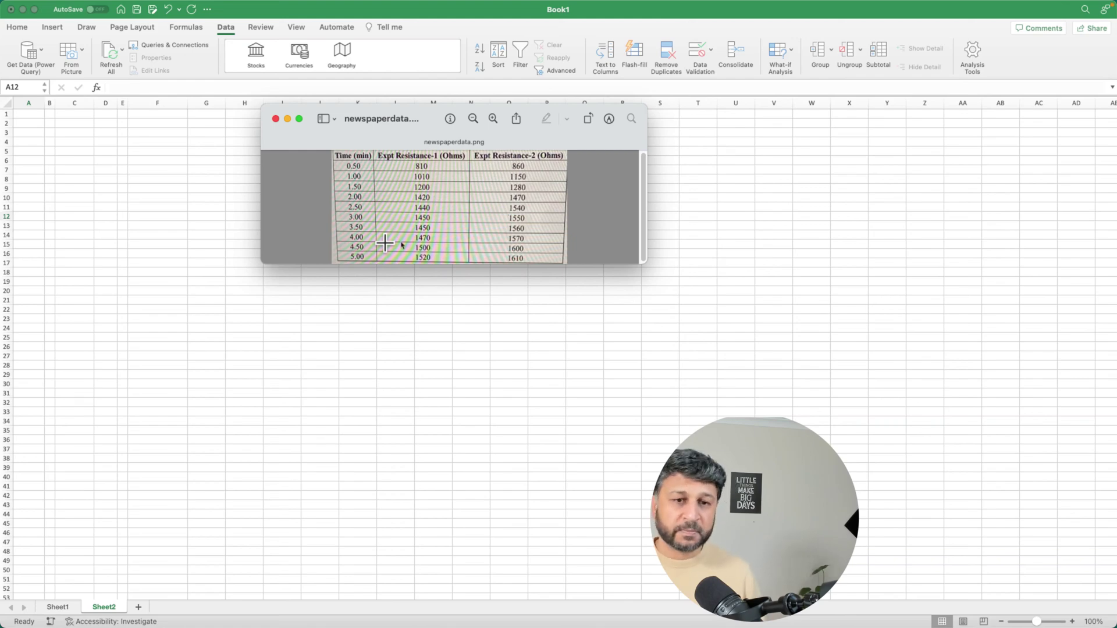
click(276, 119)
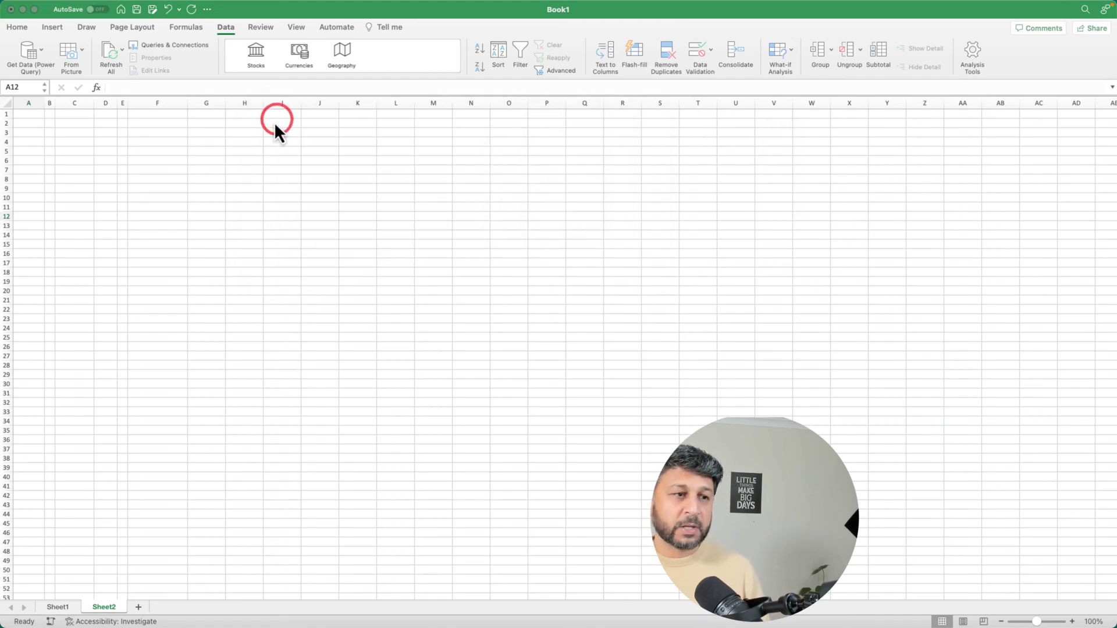
click(74, 61)
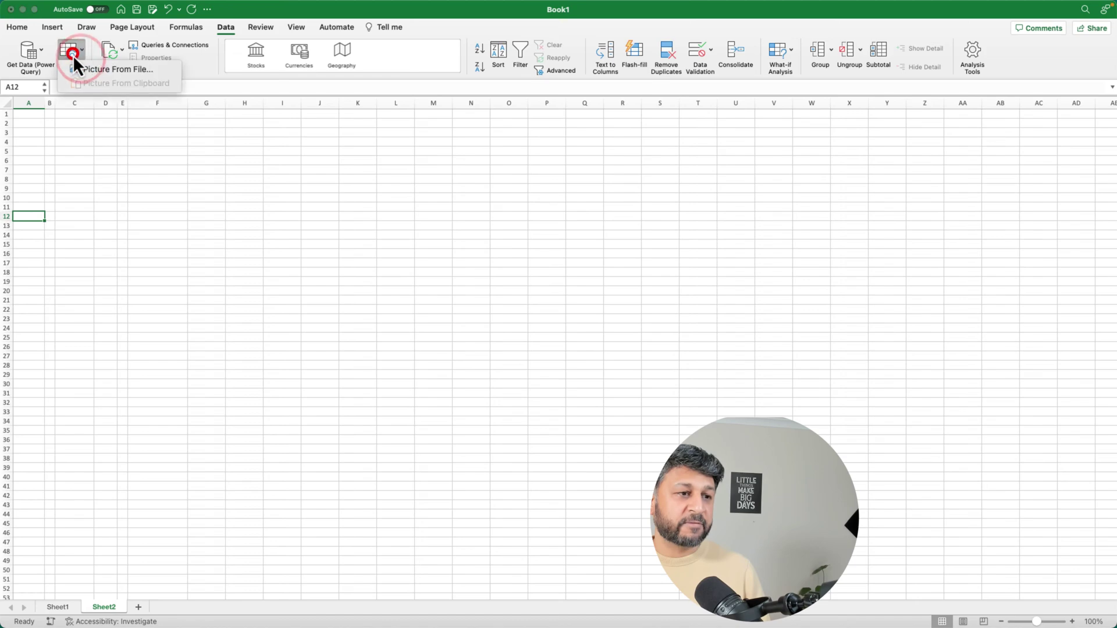
- Import newspaperdata.png from the Desktop via Picture From File for recognition
click(92, 71)
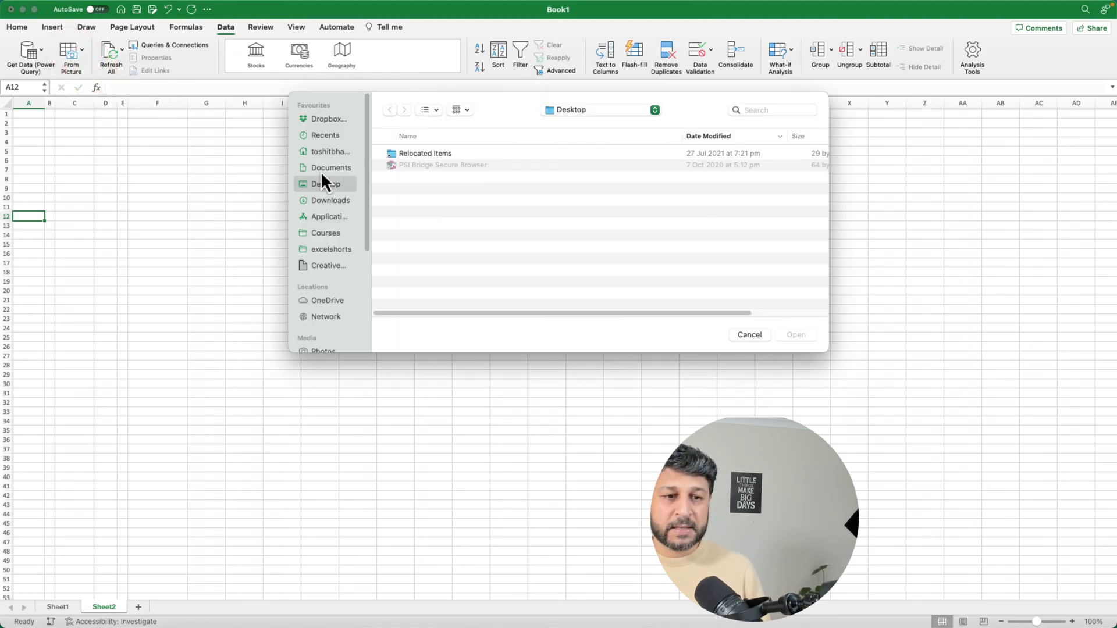
click(416, 167)
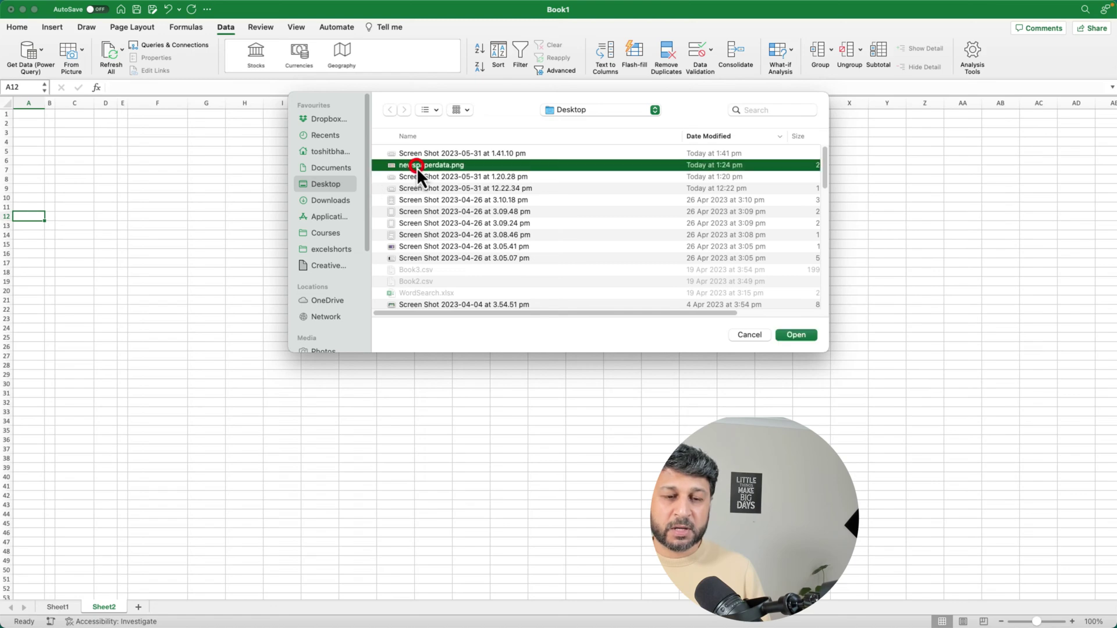
click(795, 336)
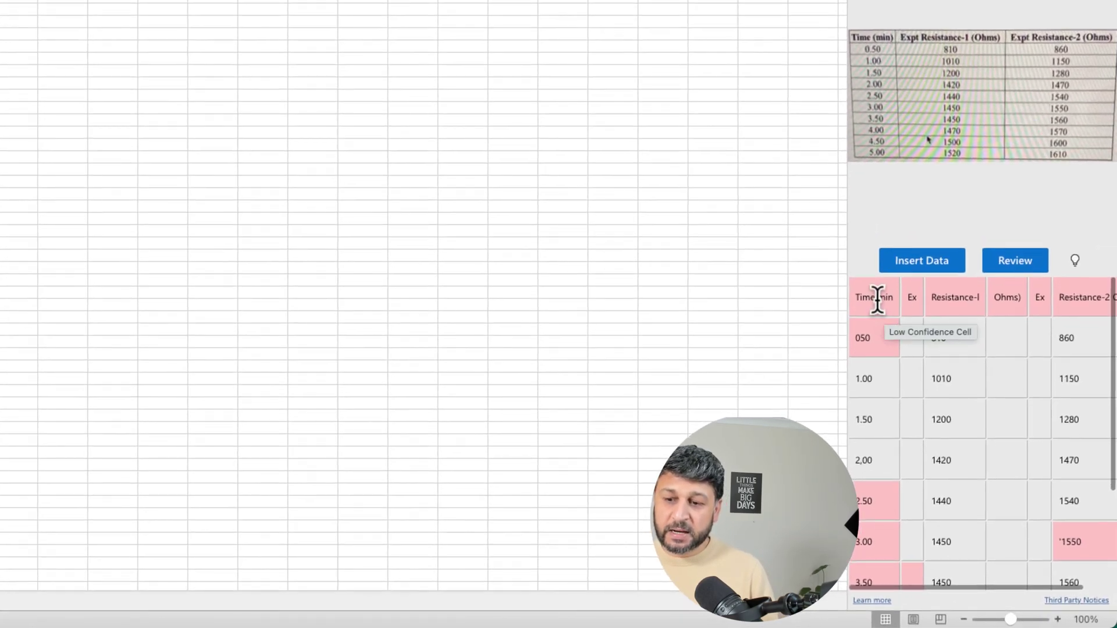
- Check the Time min header, then insert the experiment table at A12:F22 despite review warnings
click(878, 298)
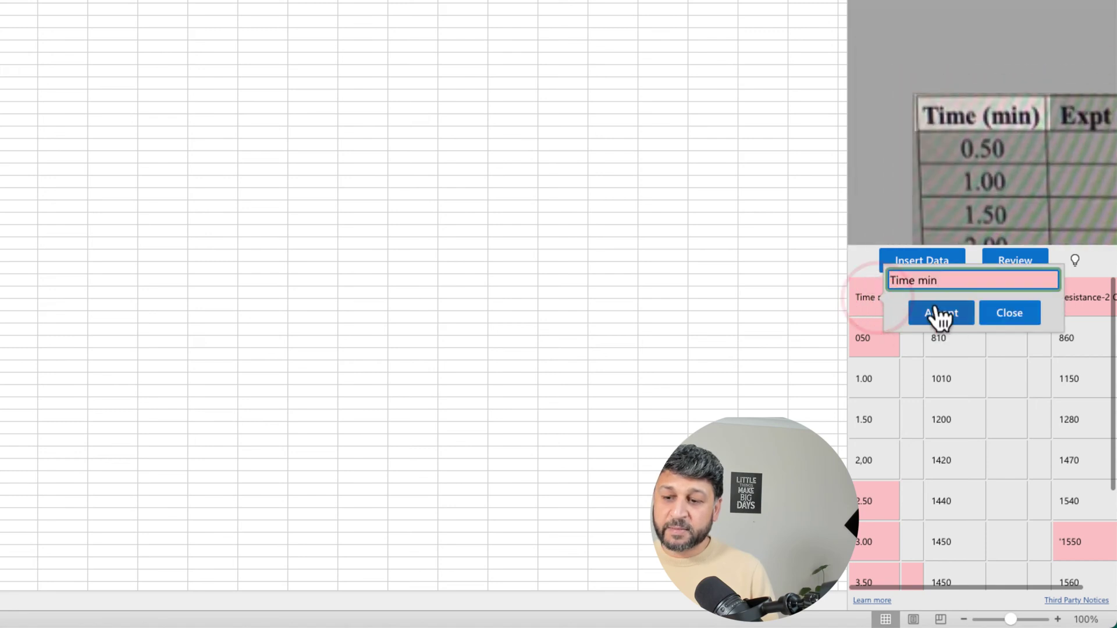
click(1020, 317)
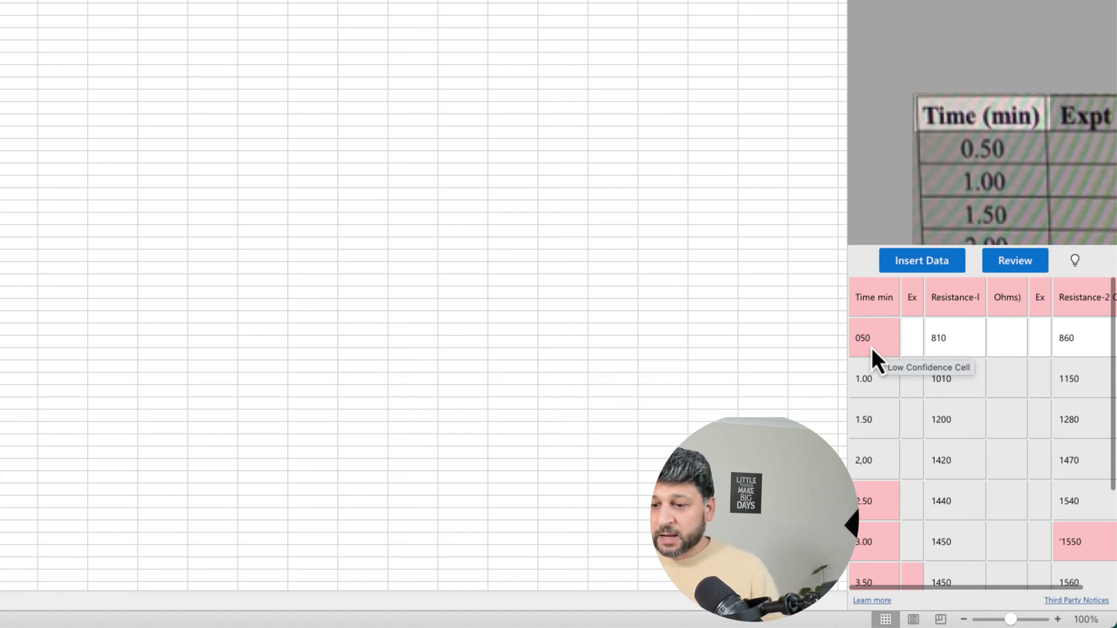
click(912, 260)
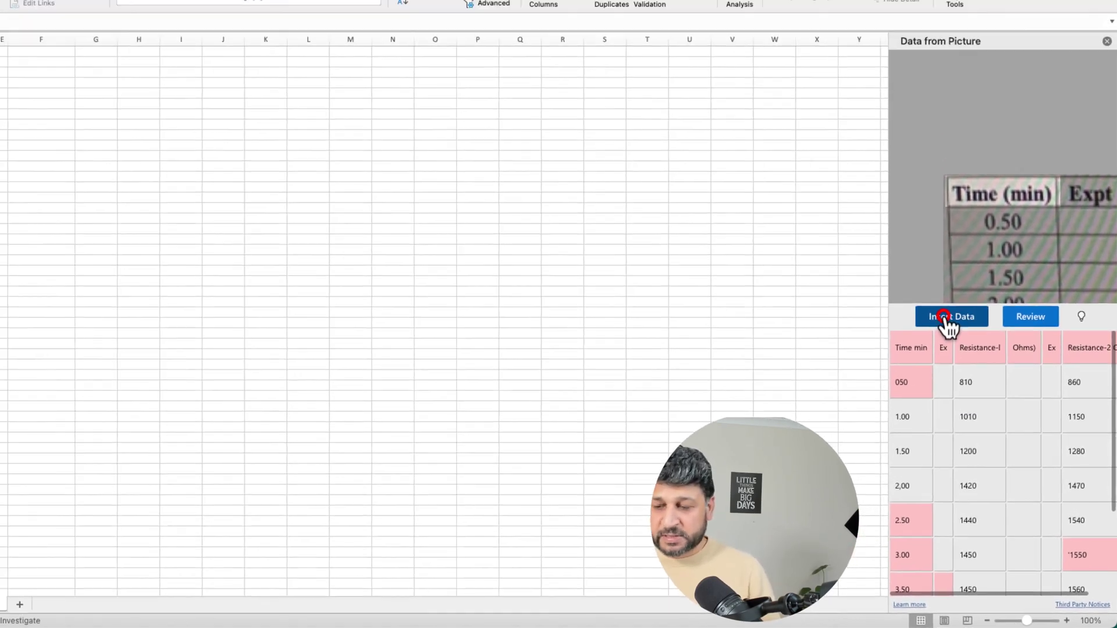
click(992, 458)
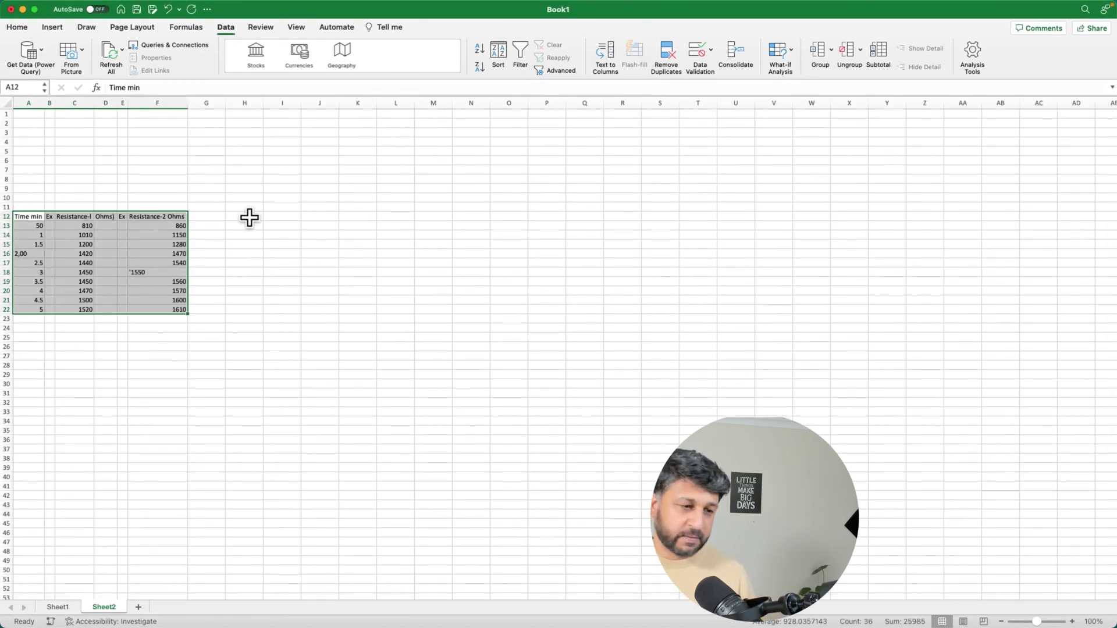
- Deselect the table and drag the newspaperdata.png window over Sheet2 for comparison
click(21, 216)
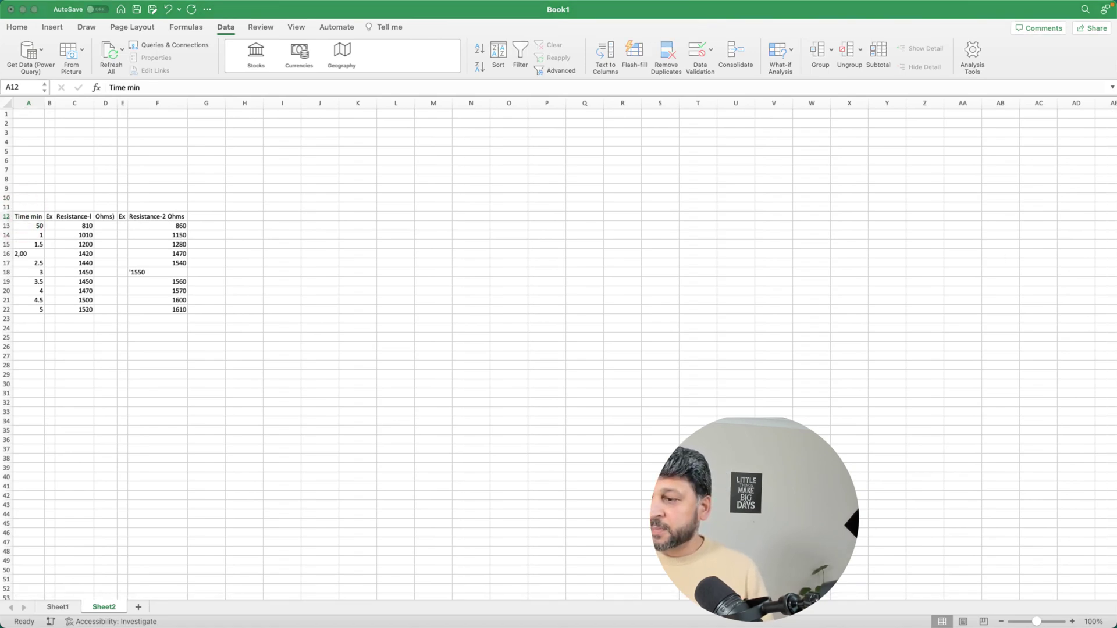
drag(1116, 153, 566, 190)
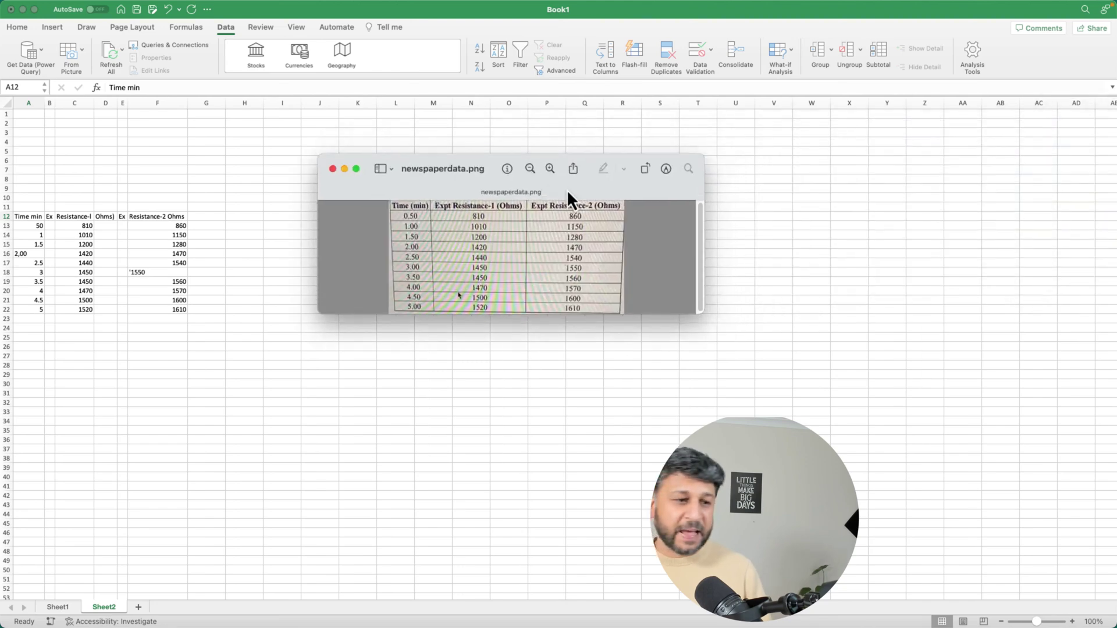